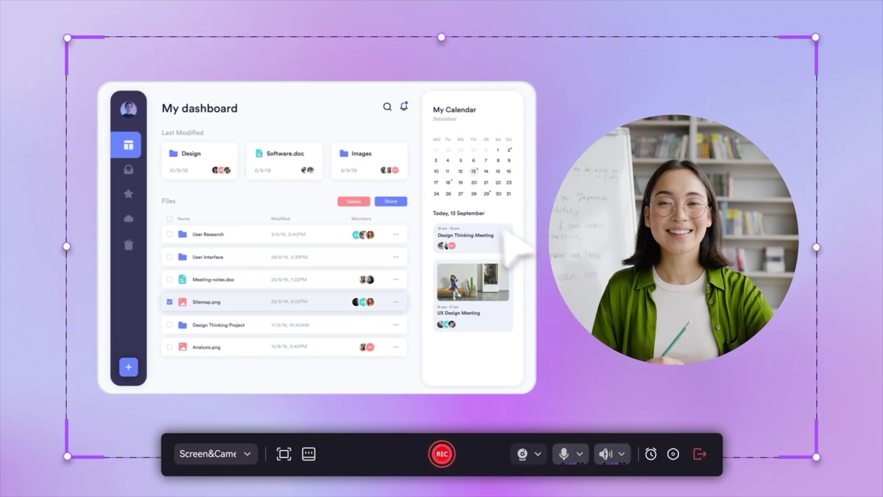
Turn on AI Portrait to remove the webcam background, and apply AI Vocal Remover to the clip.
left_click(679, 352)
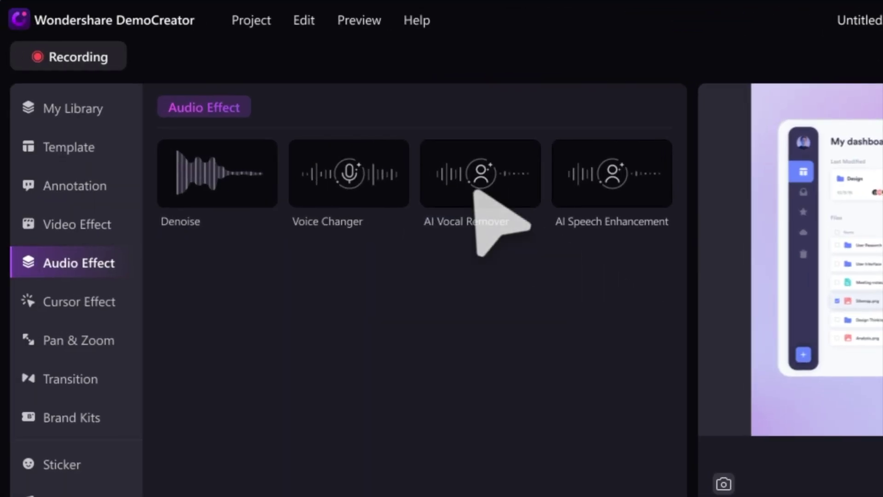
left_click_drag(476, 190, 440, 324)
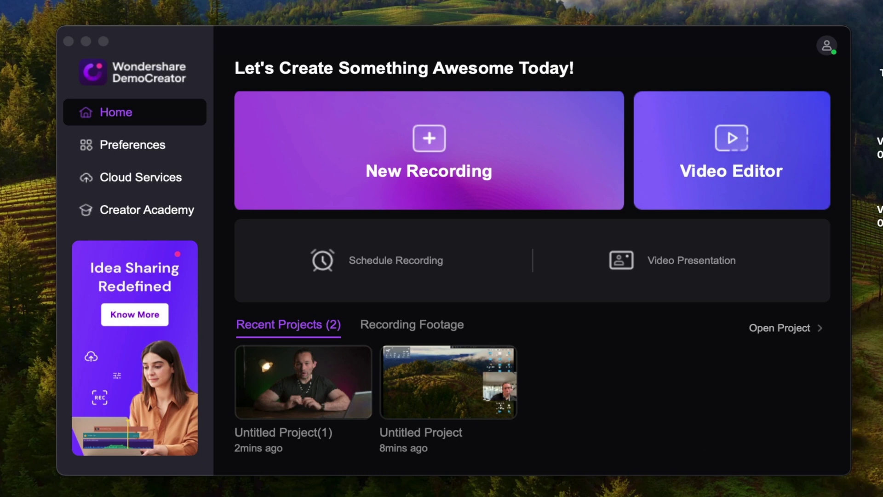
Start a New Recording from the DemoCreator home screen.
left_click(393, 159)
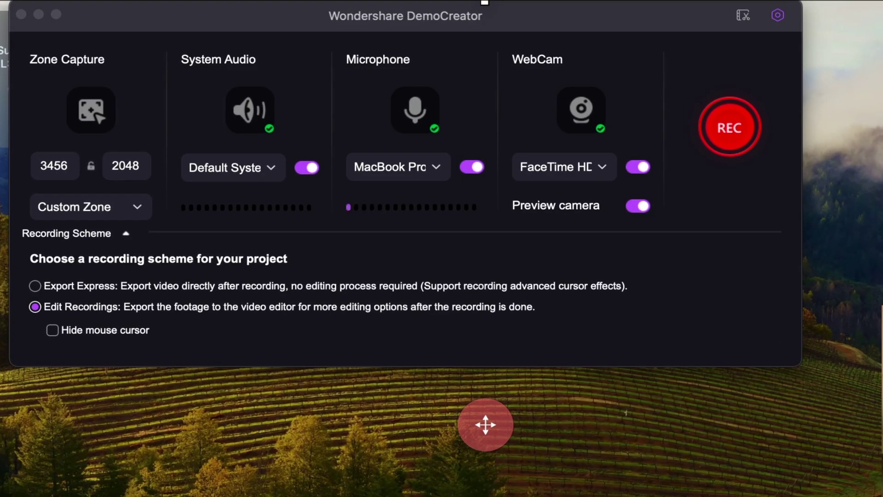
left_click_drag(0, 0, 0, 0)
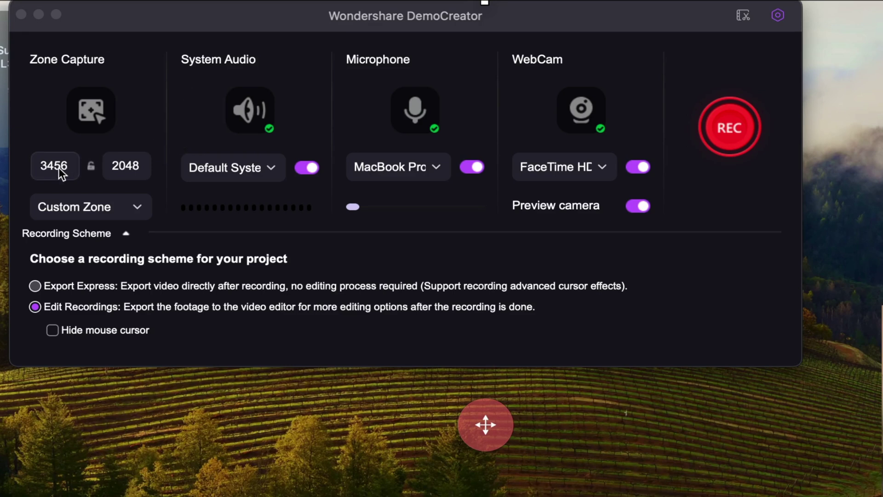
left_click(229, 169)
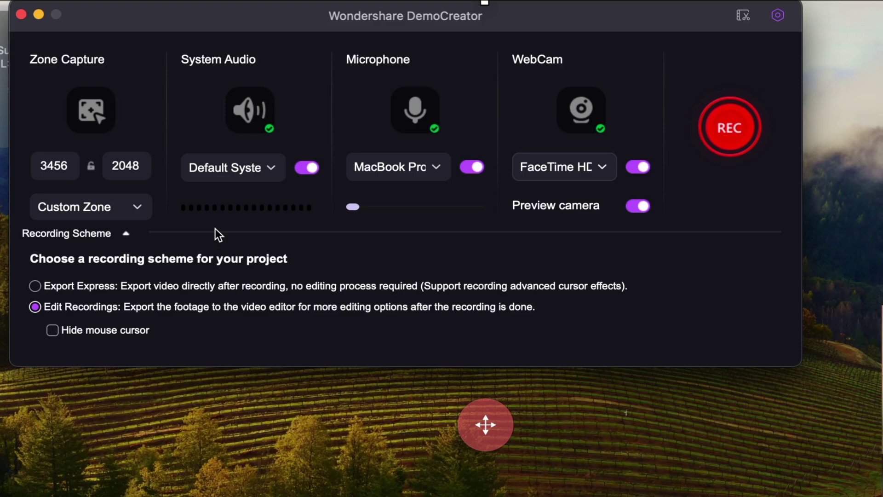
left_click(737, 118)
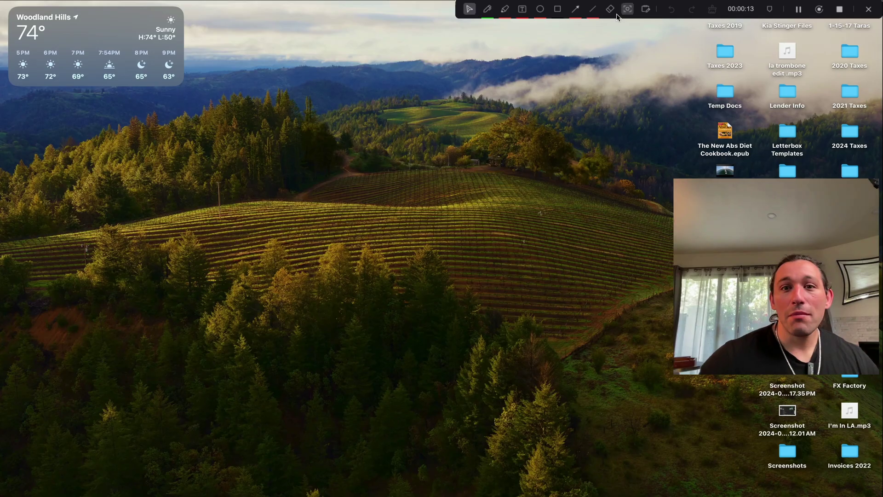
Draw a green freehand loop around the hilltop vineyard with the screen pen.
left_click(487, 9)
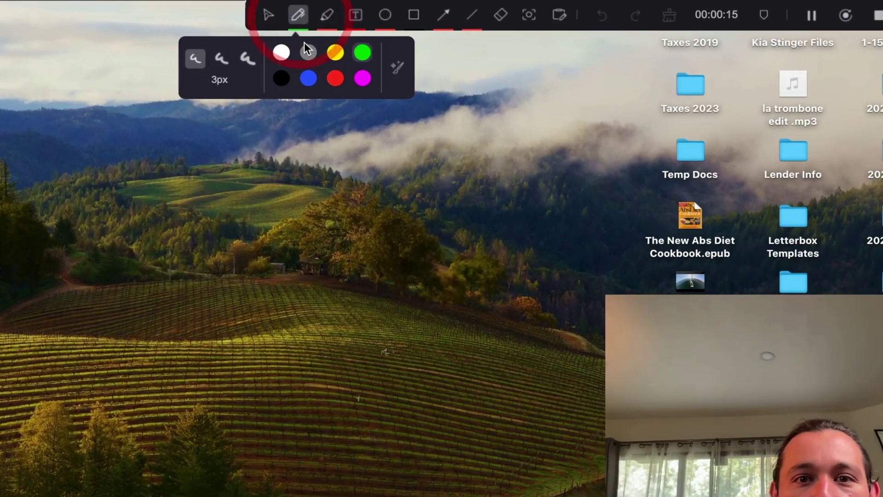
left_click(497, 30)
left_click(322, 53)
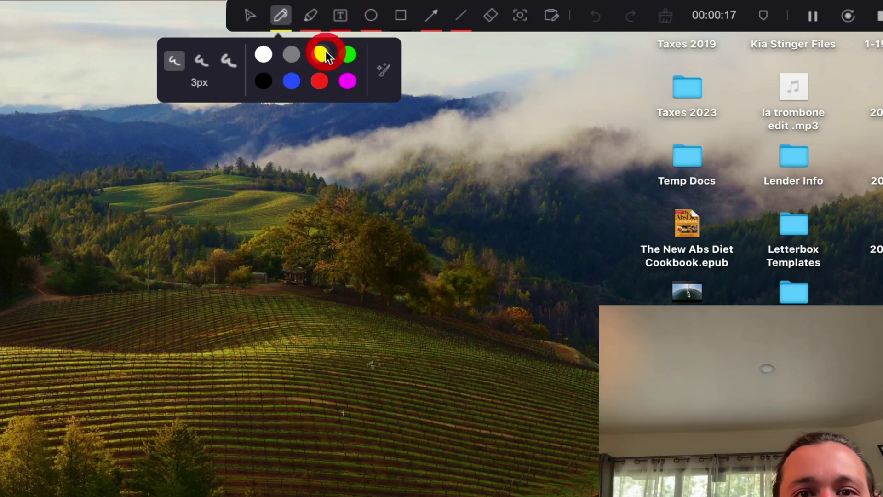
left_click(347, 55)
mouse_move(138, 190)
left_mouse_down()
mouse_move(18, 198)
mouse_move(305, 251)
mouse_move(145, 188)
mouse_move(76, 192)
left_mouse_up()
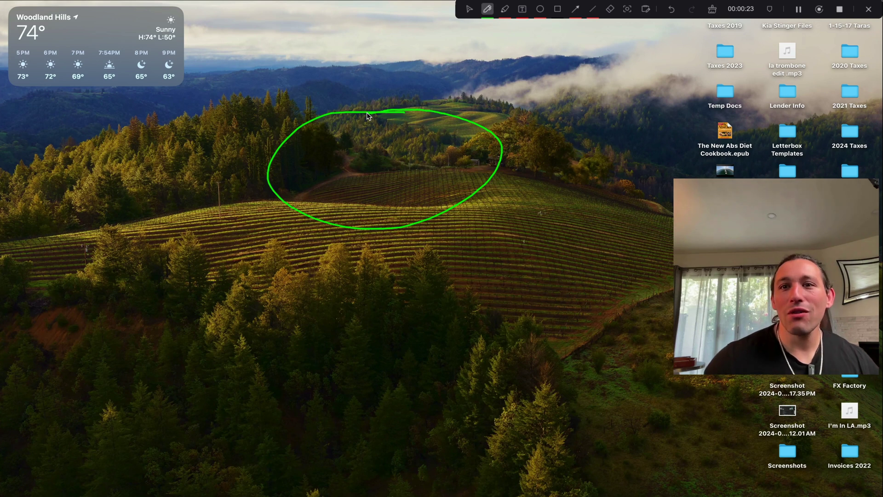
Draw a blue rectangle below the clouds, then turn the spotlight off.
left_click(557, 10)
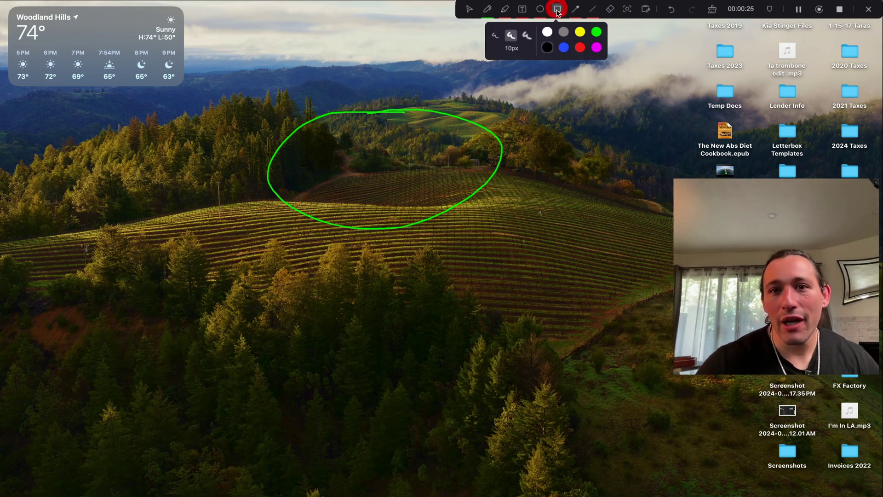
left_click_drag(547, 91, 629, 246)
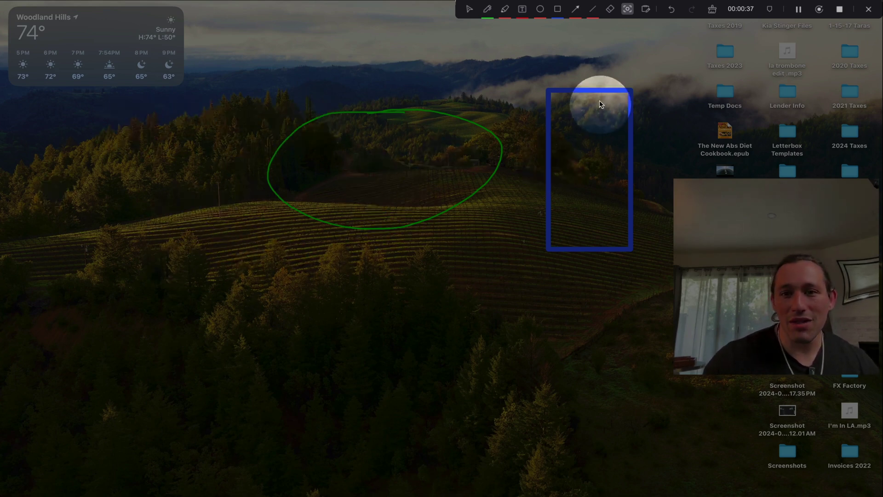
left_click(441, 162)
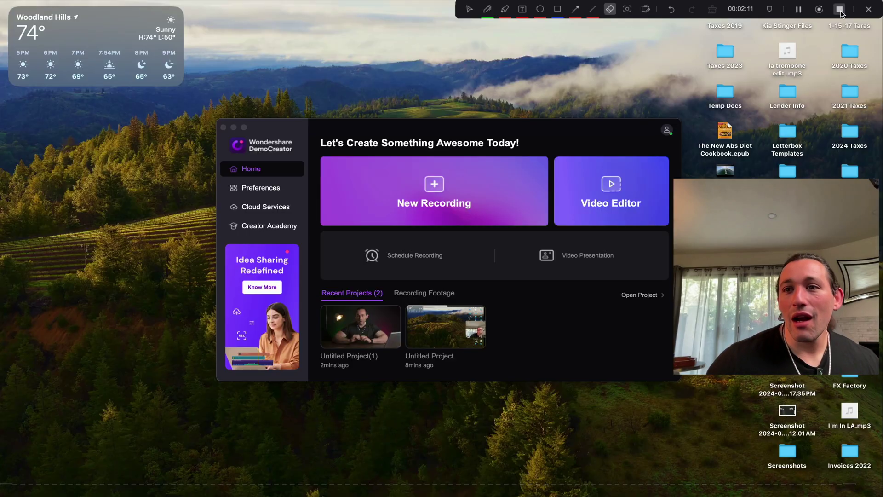
Stop the recording so the 00:02:13 clip opens in the editor.
left_click(840, 11)
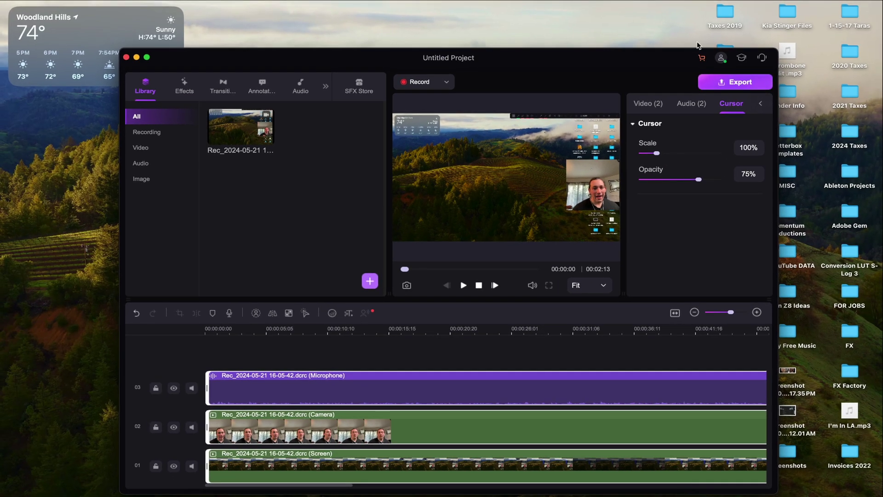
Maximize the editor and scrub the playback ahead to about 32 seconds.
double_click(544, 63)
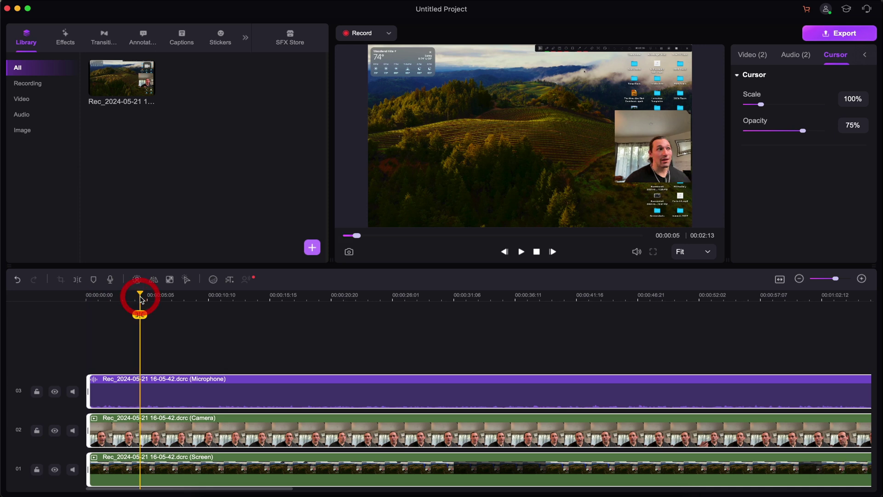
left_click(173, 299)
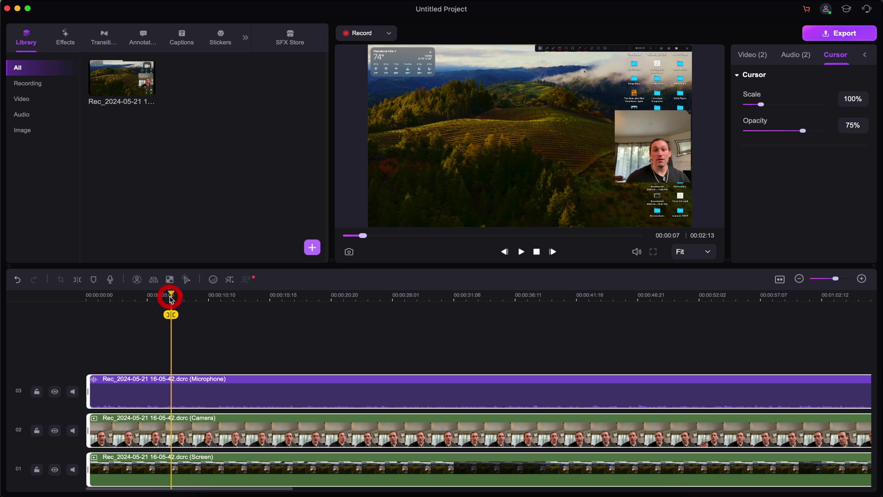
mouse_move(209, 299)
left_mouse_down()
mouse_move(618, 300)
mouse_move(121, 296)
left_mouse_up()
left_click_drag(348, 293, 475, 304)
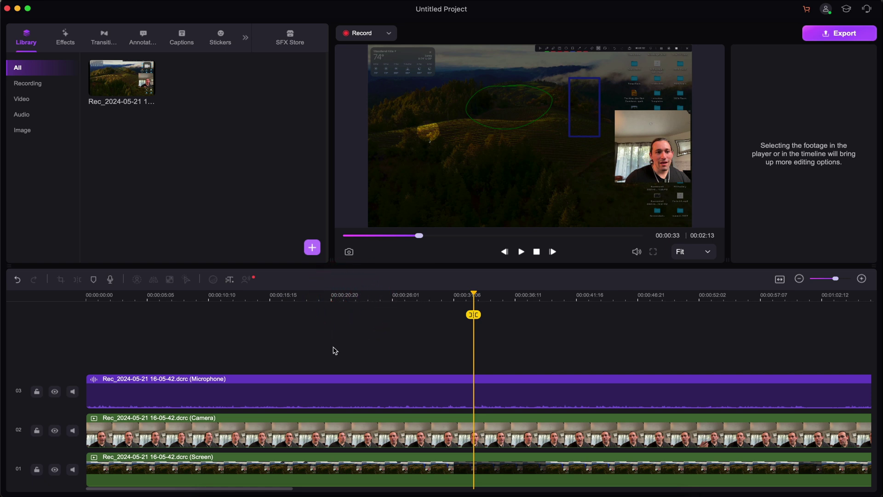
Select the Microphone, Camera and Screen clips in turn, then delete the Screen clip.
left_click(266, 391)
left_click(267, 431)
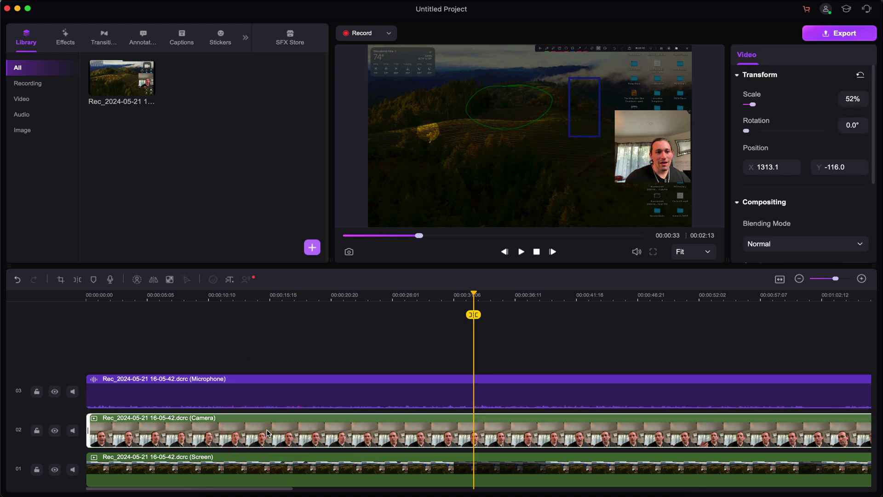
left_click(270, 471)
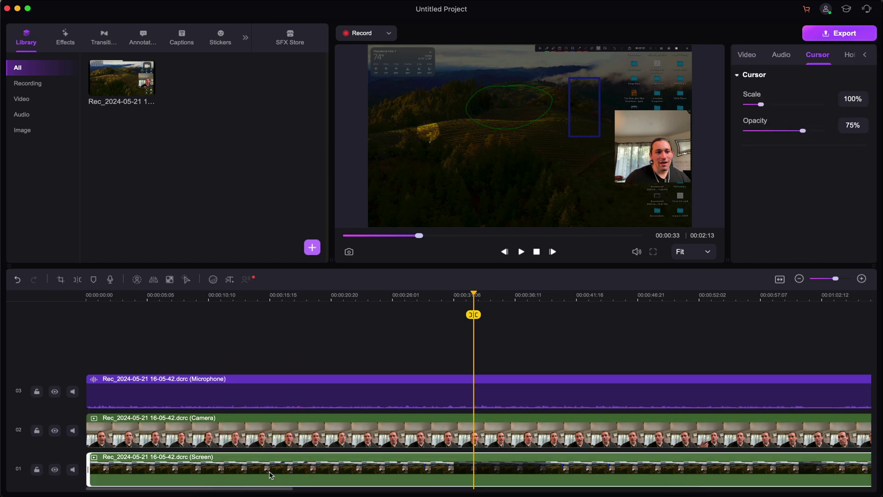
key("Delete")
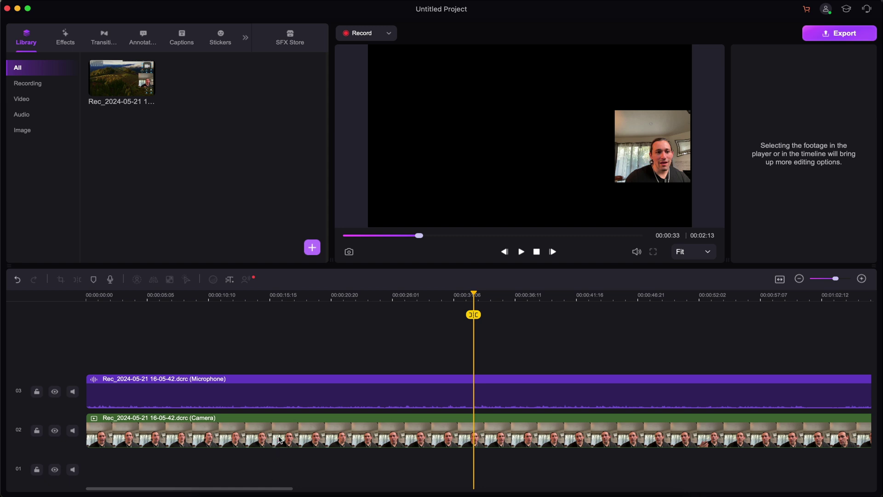
Reposition the camera overlay, undo to restore the Screen clip, and rescale the overlay to 48%.
left_click(279, 437)
mouse_move(653, 133)
left_click_drag(637, 138, 561, 134)
left_click_drag(634, 168, 673, 215)
key("cmd+z")
key("cmd+z")
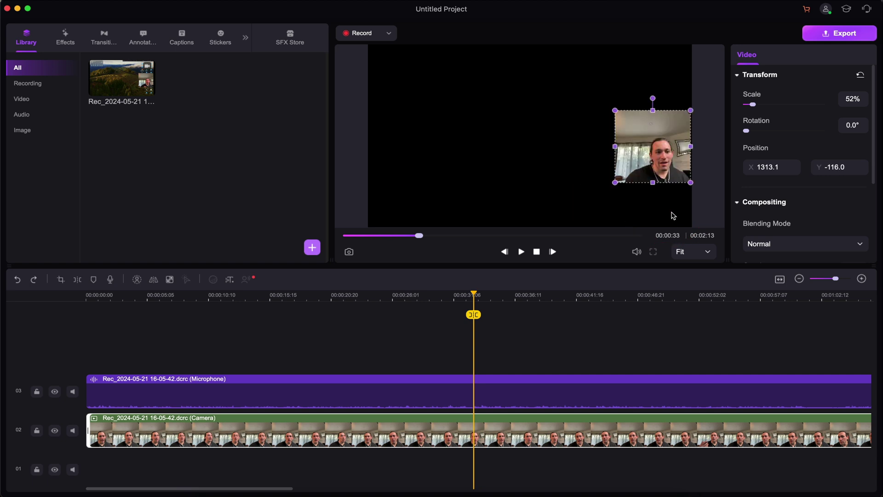
key("cmd+z")
left_click(625, 173)
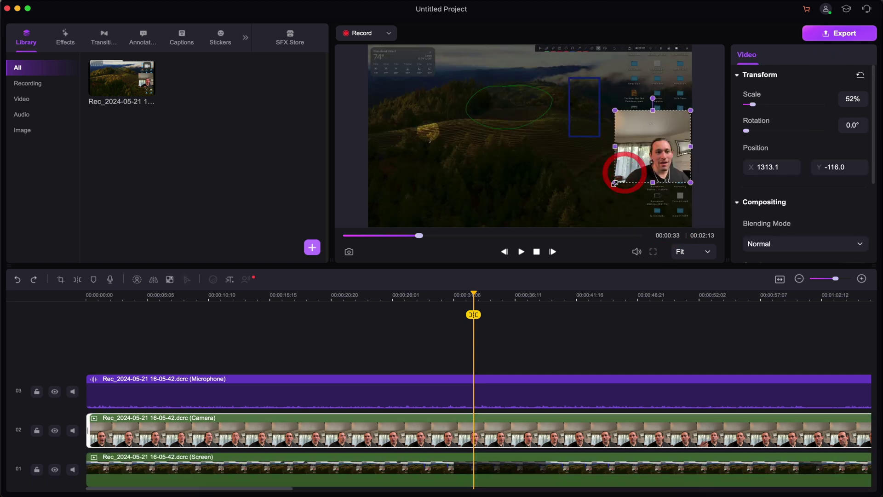
left_click_drag(615, 183, 619, 144)
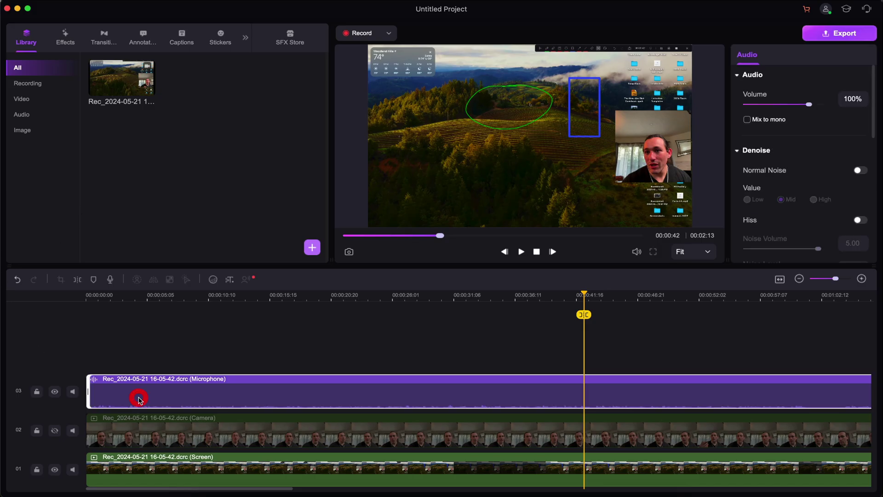
Auto-caption the speech in English (United States), then play the video from the start.
left_click(183, 41)
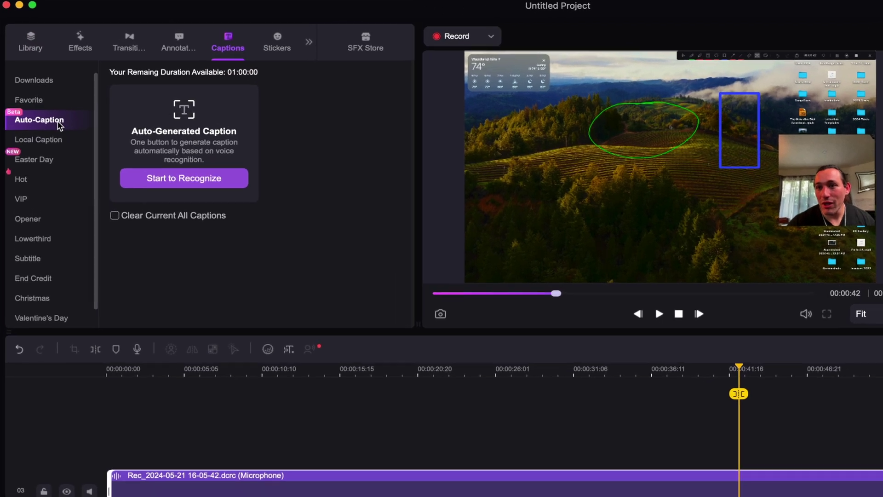
left_click(51, 99)
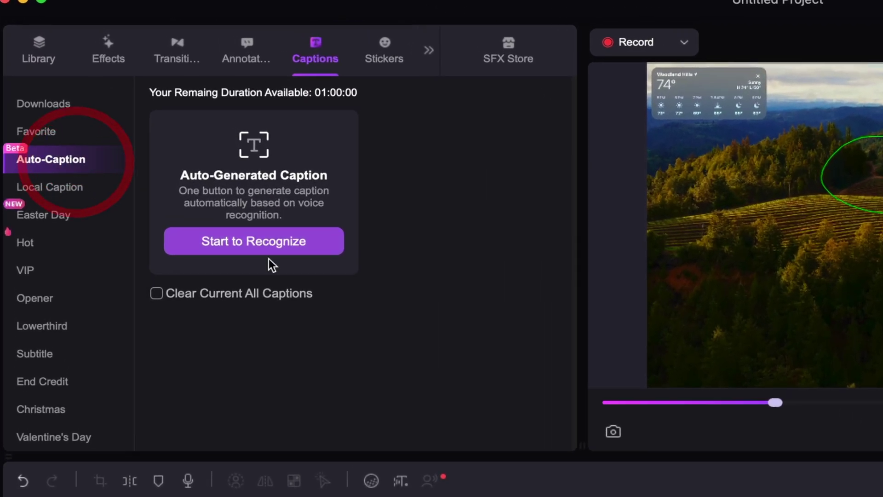
left_click(252, 240)
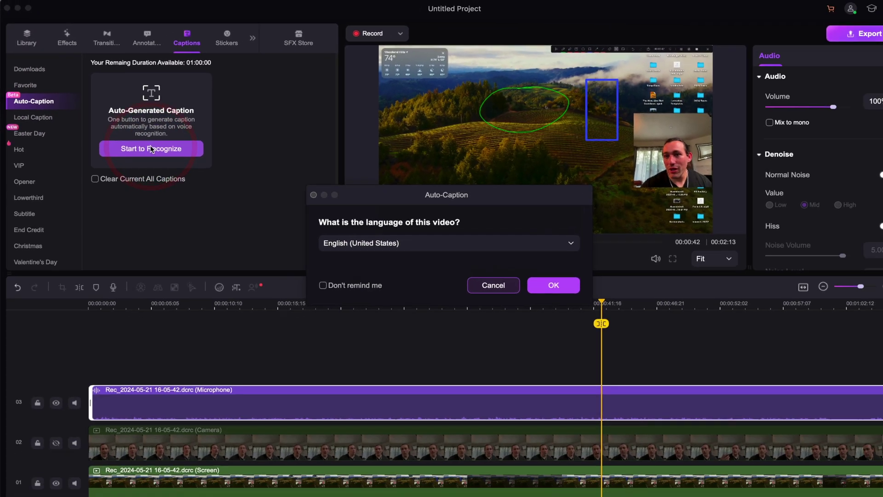
left_click(563, 408)
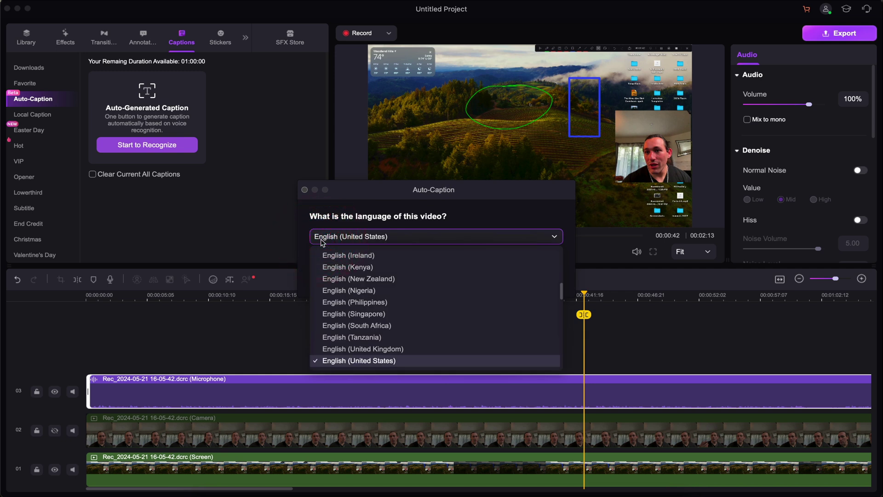
left_click(322, 242)
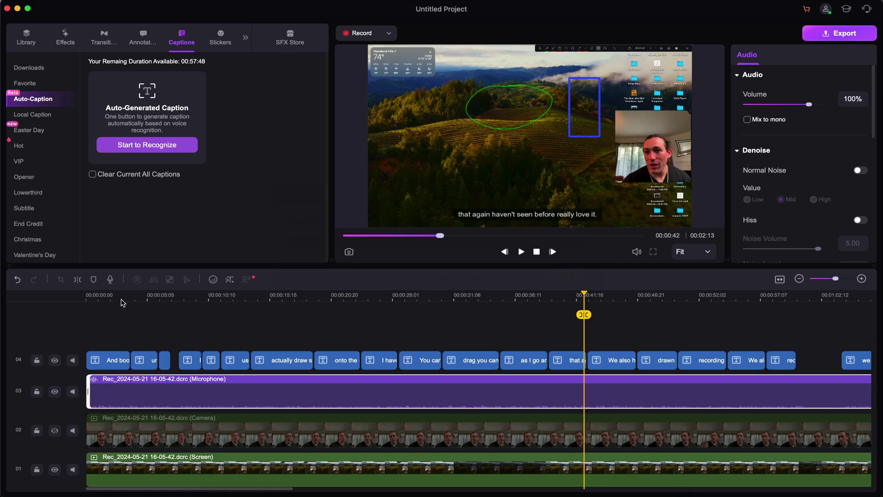
left_click(89, 299)
key("space")
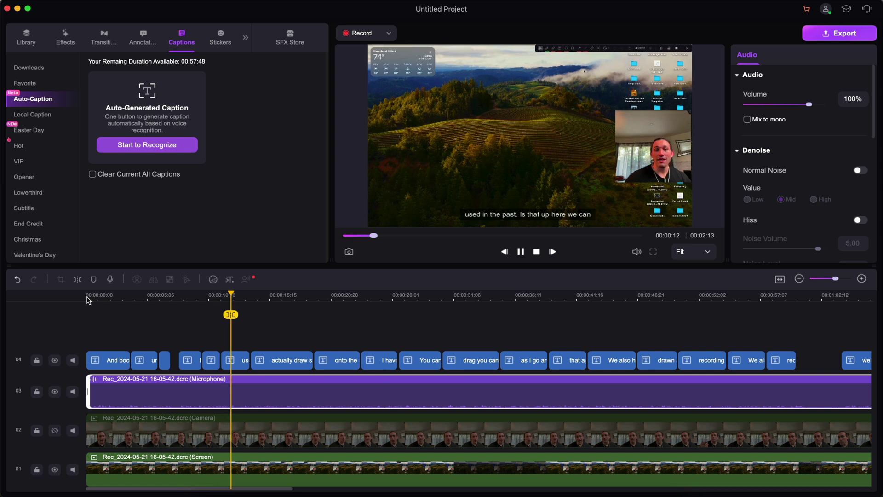
Give the first caption clip a Style letter spacing of 5 with rotation at 0.0°.
left_click(93, 336)
left_click(110, 362)
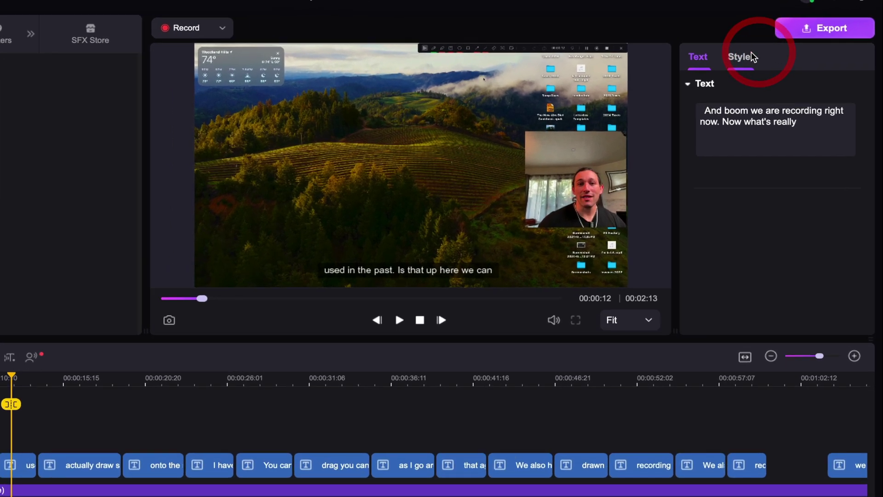
left_click(777, 55)
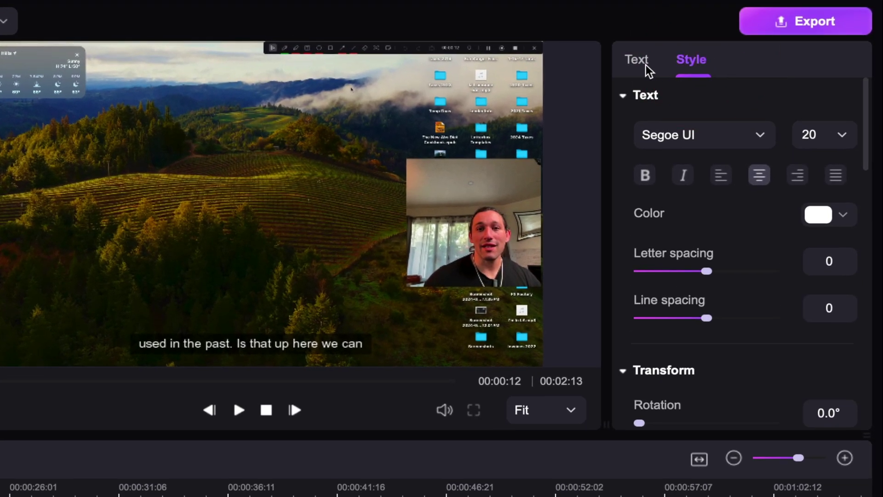
left_click(646, 65)
left_click(707, 59)
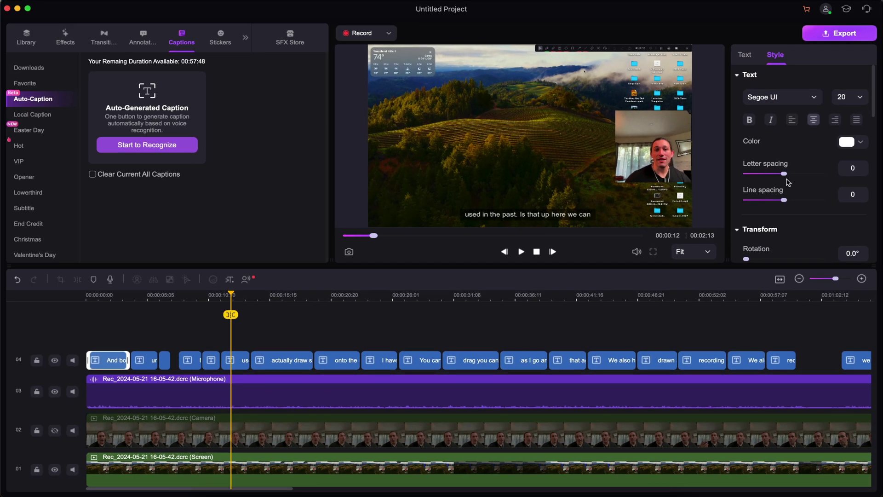
left_click_drag(785, 174, 788, 173)
scroll(767, 151, "down", 3)
left_click_drag(747, 141, 747, 136)
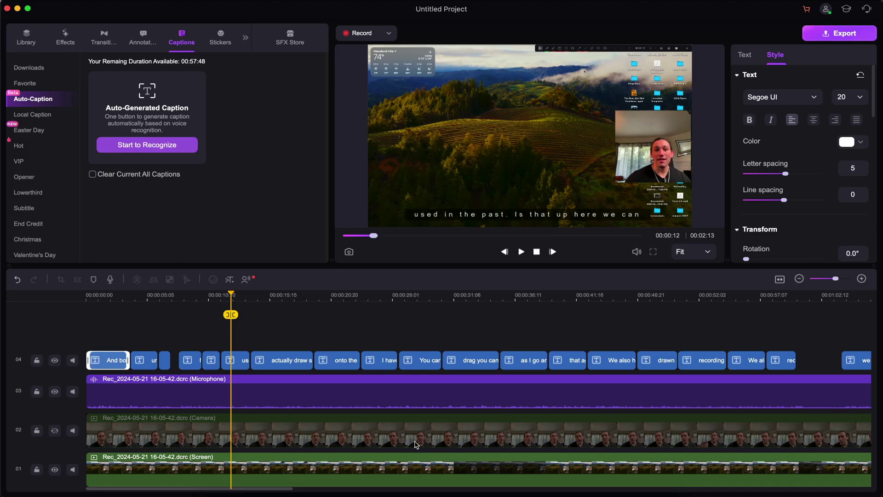
Unhide track 02, select the Camera clip, and show the Advanced video effects.
left_click(227, 425)
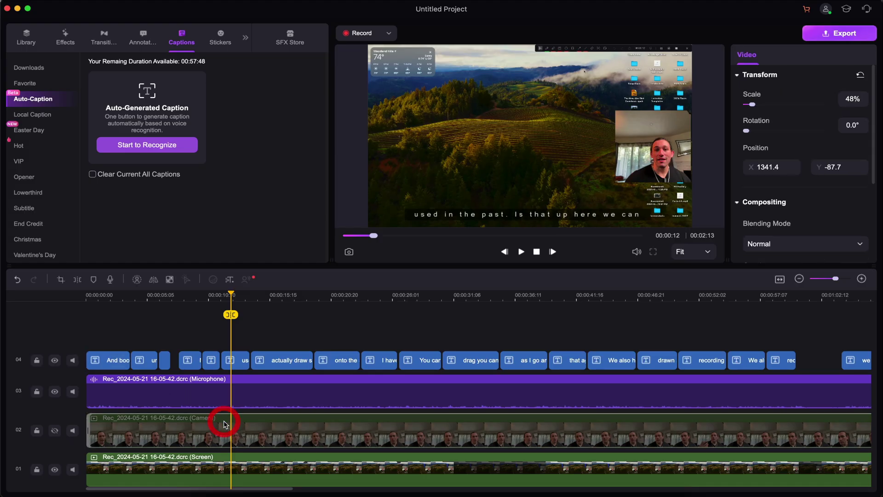
left_click(61, 431)
left_click(121, 427)
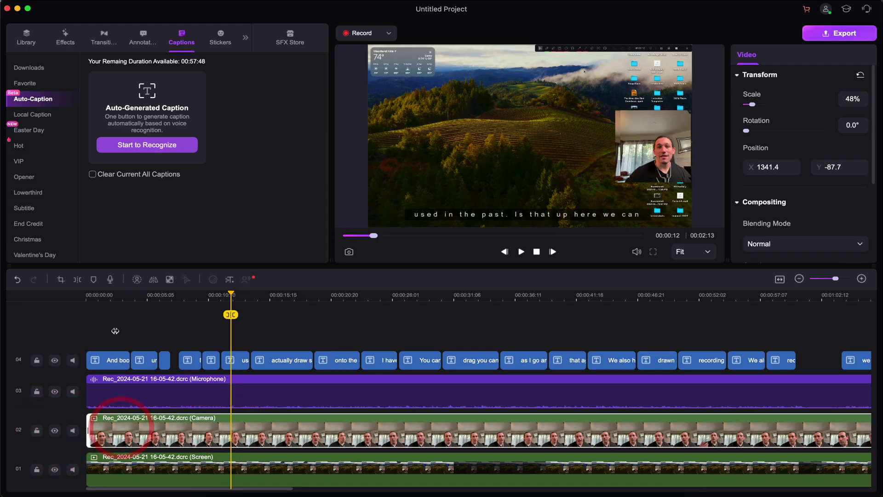
left_click(115, 331)
left_click(107, 429)
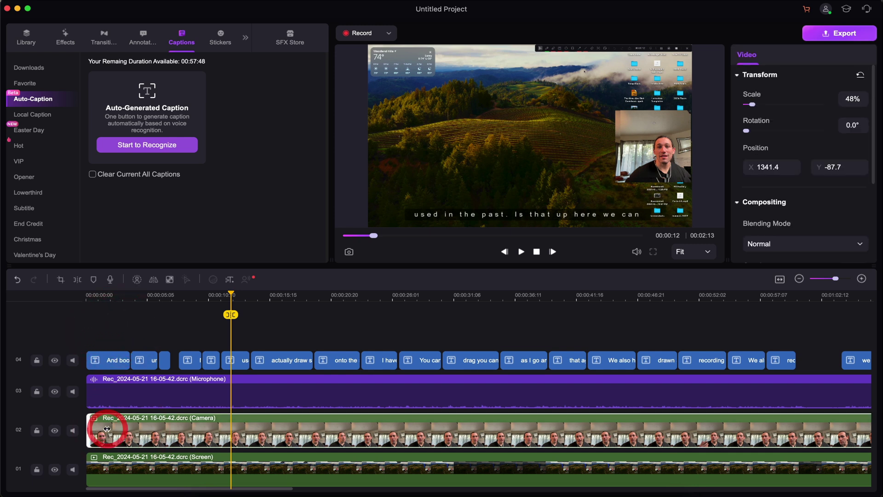
left_click(69, 38)
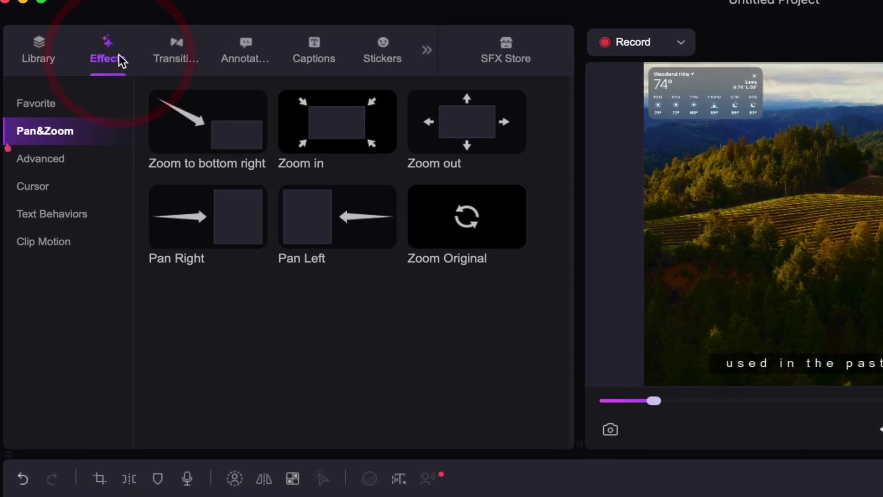
left_click(76, 144)
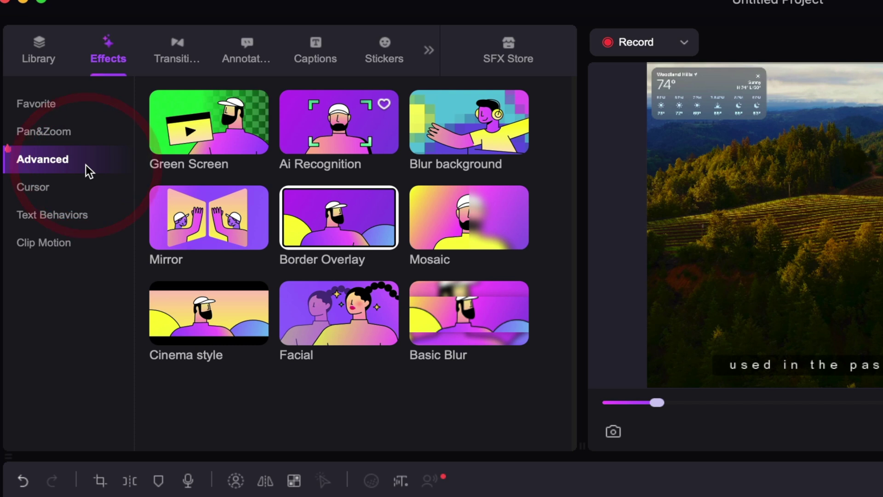
Apply Blur background to the Camera clip and set its Blur Strength to 26.
left_click(442, 144)
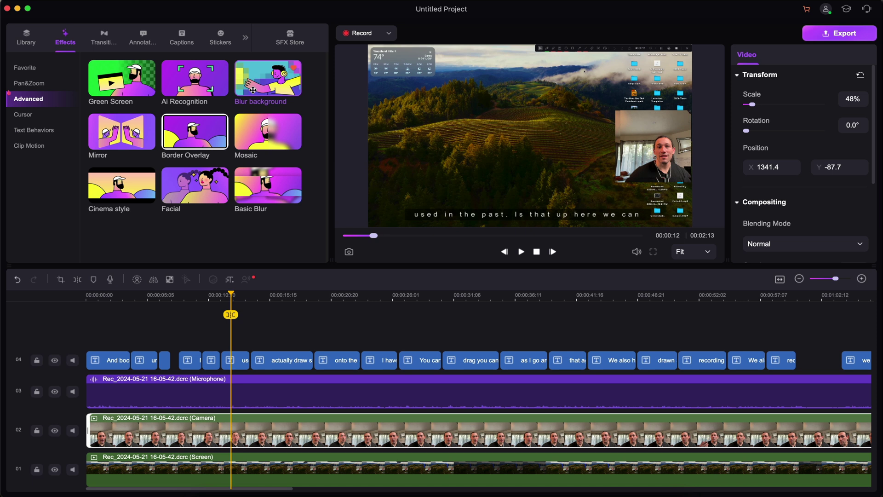
left_click_drag(256, 76, 140, 447)
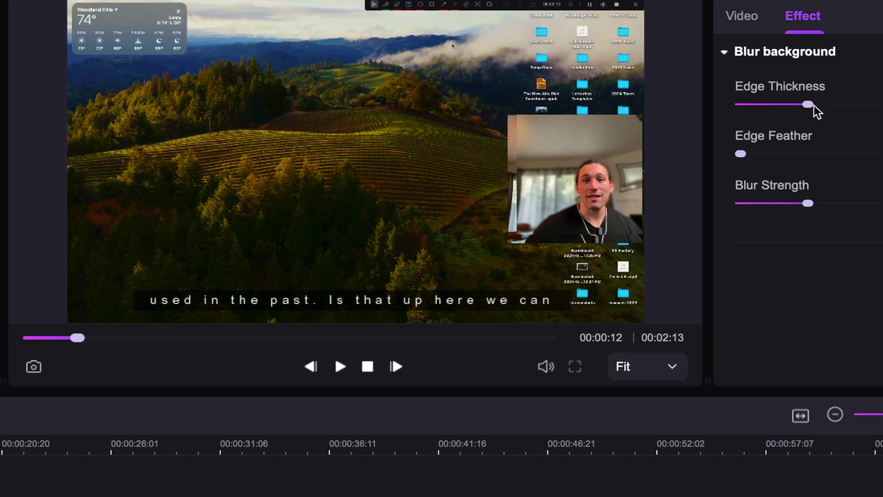
left_click_drag(810, 203, 817, 203)
left_click(858, 203)
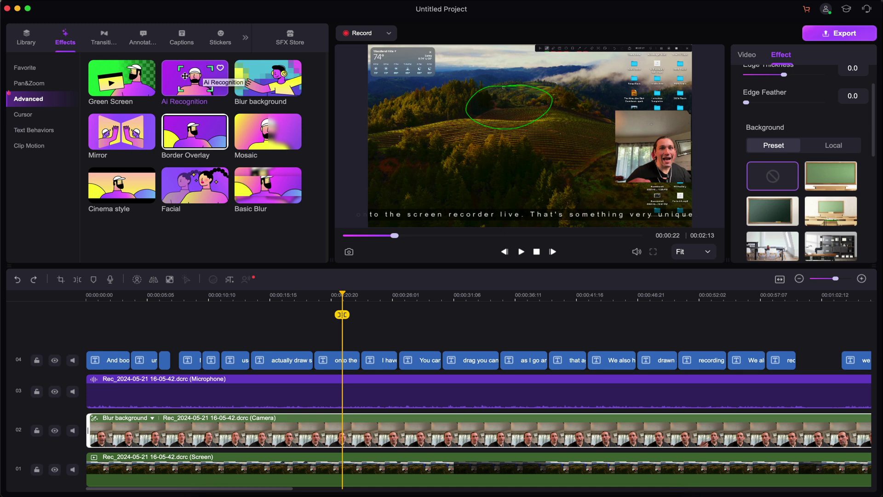
Apply AI Recognition to the Camera clip with the office shelves background preset.
left_click_drag(185, 76, 219, 422)
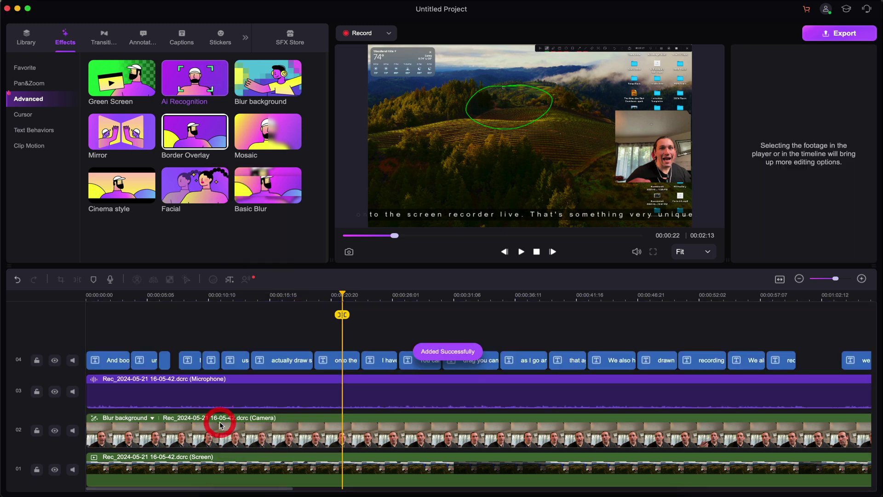
left_click(219, 421)
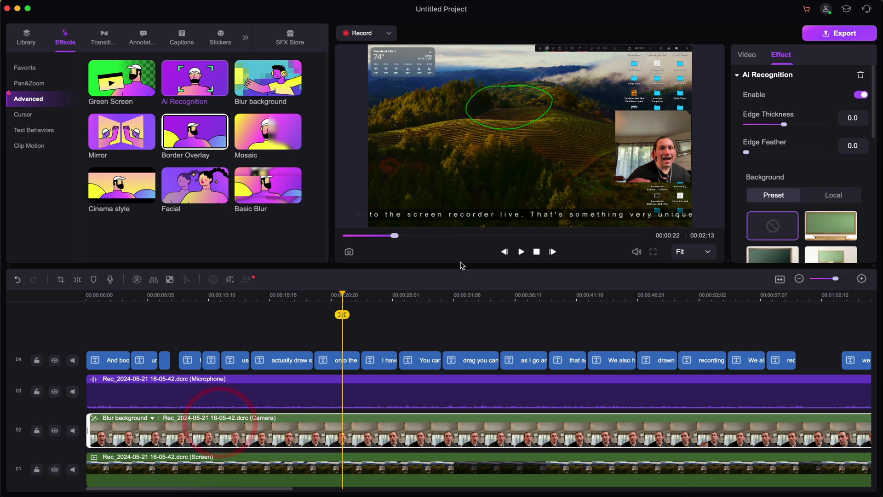
scroll(851, 239, "down", 3)
left_click(831, 205)
Fit the camera overlay against the right edge and switch the background to bookshelves.
left_click_drag(607, 146, 528, 158)
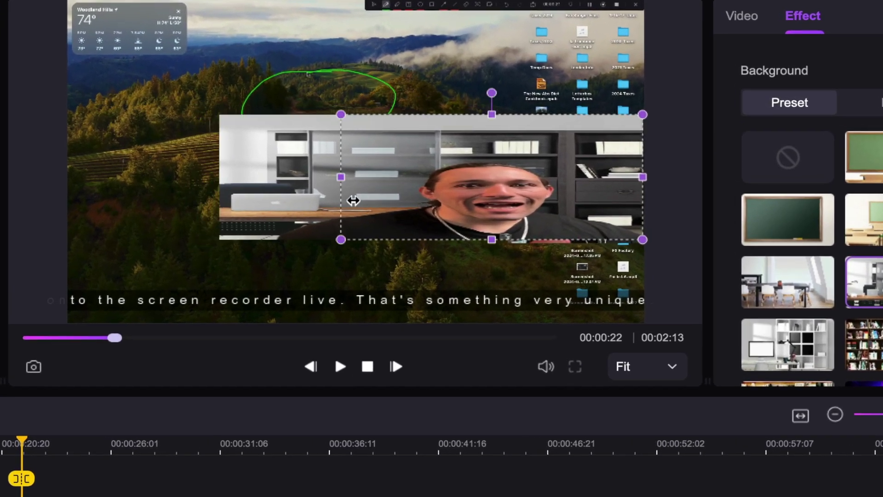
left_click_drag(354, 200, 460, 248)
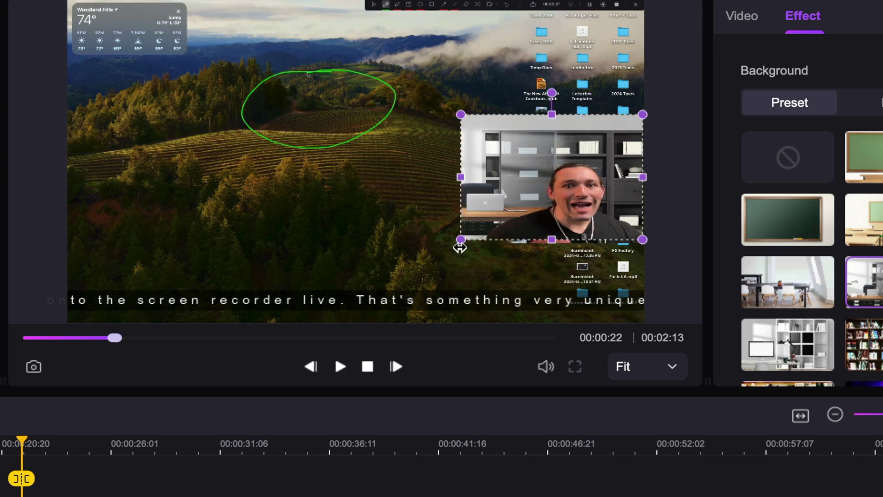
left_click(869, 345)
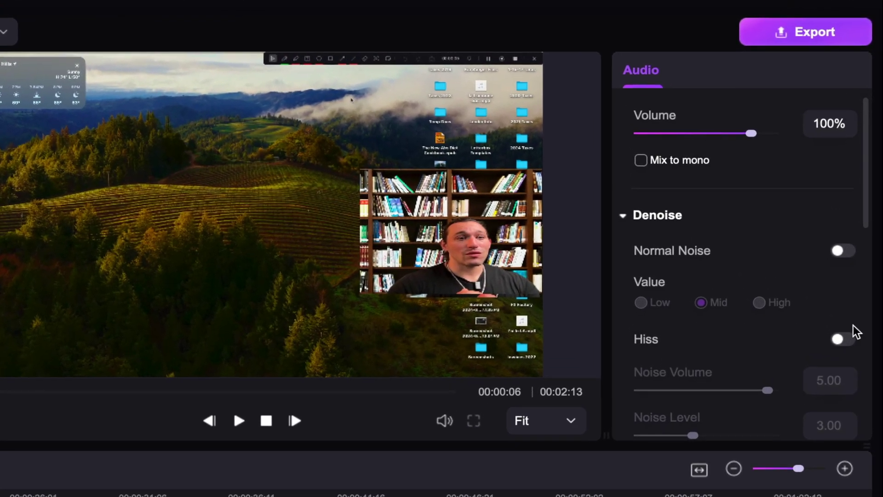
Enable Hiss denoise on the microphone audio and confirm the speed preset stays 1.00x.
left_click(859, 205)
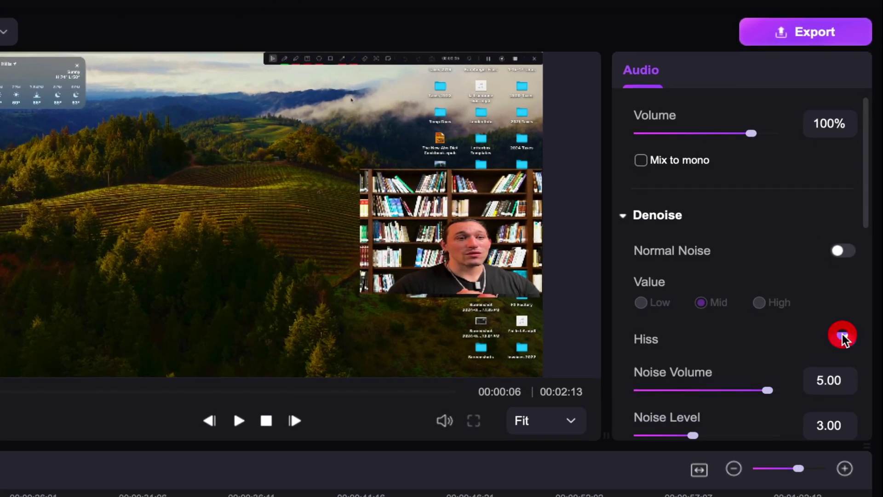
scroll(811, 322, "down", 6)
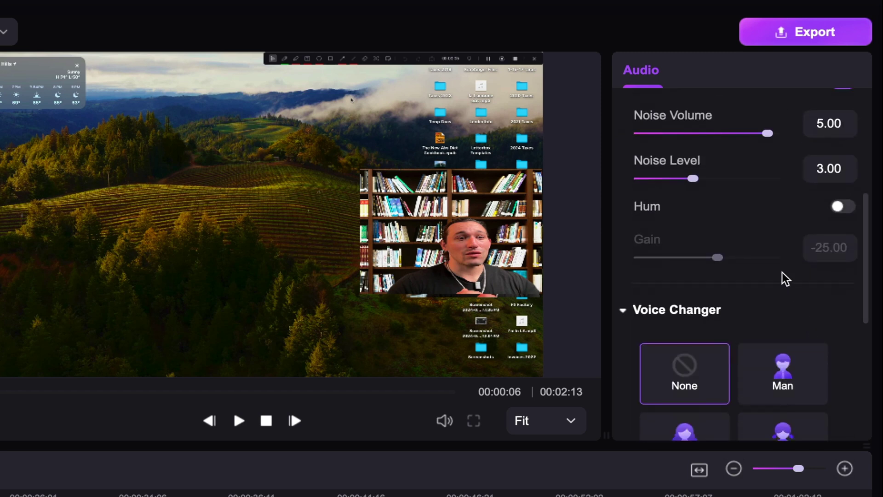
scroll(782, 272, "down", 3)
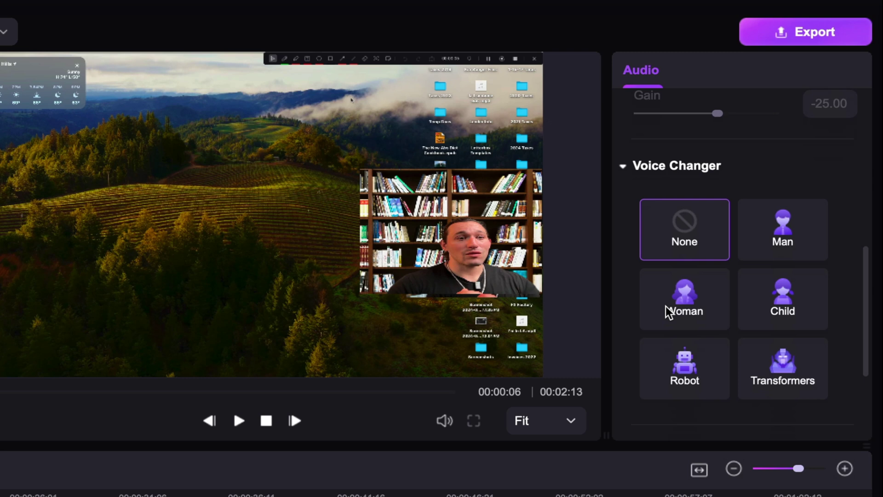
scroll(766, 294, "down", 5)
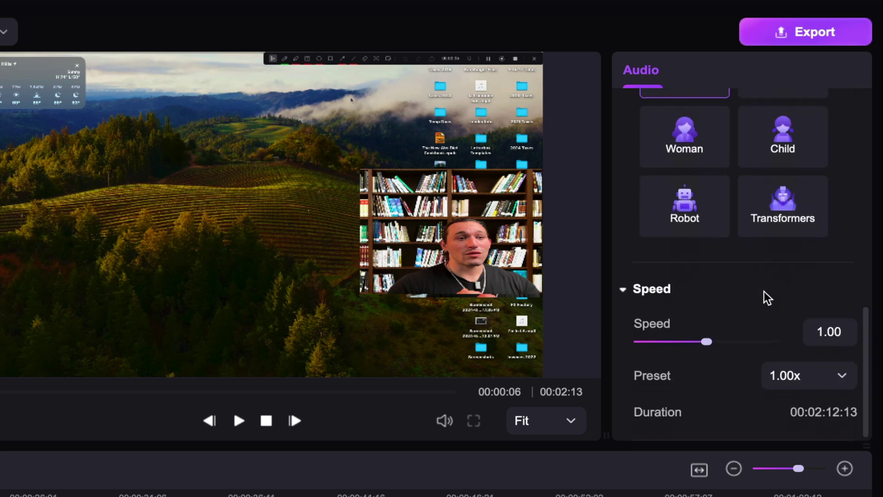
left_click(810, 375)
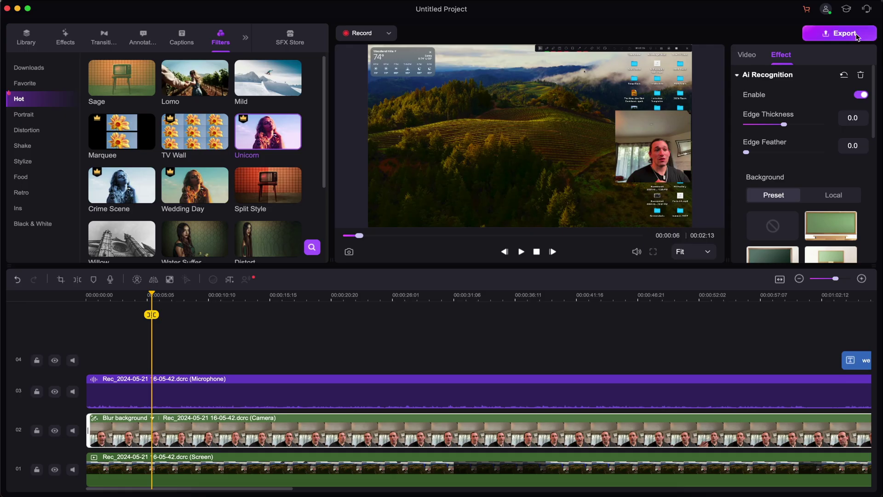
Export to This PC as MOV after reviewing the YouTube and Vertical Video options.
left_click(857, 37)
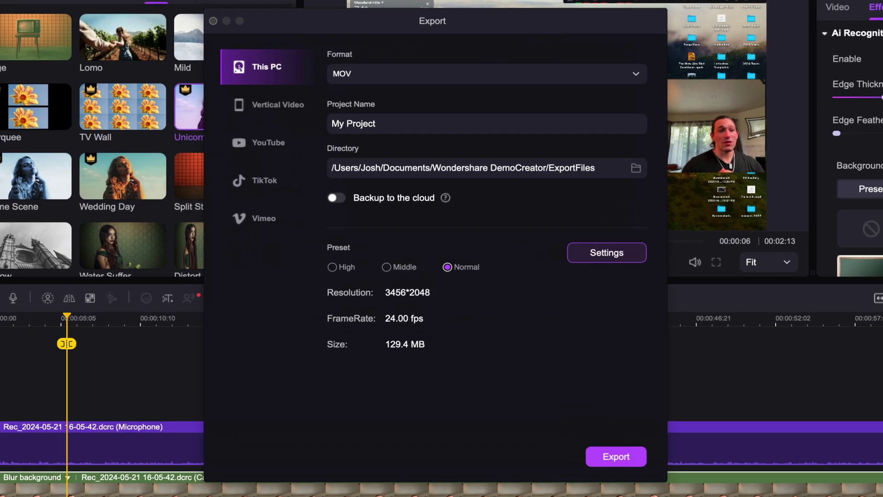
left_click(277, 133)
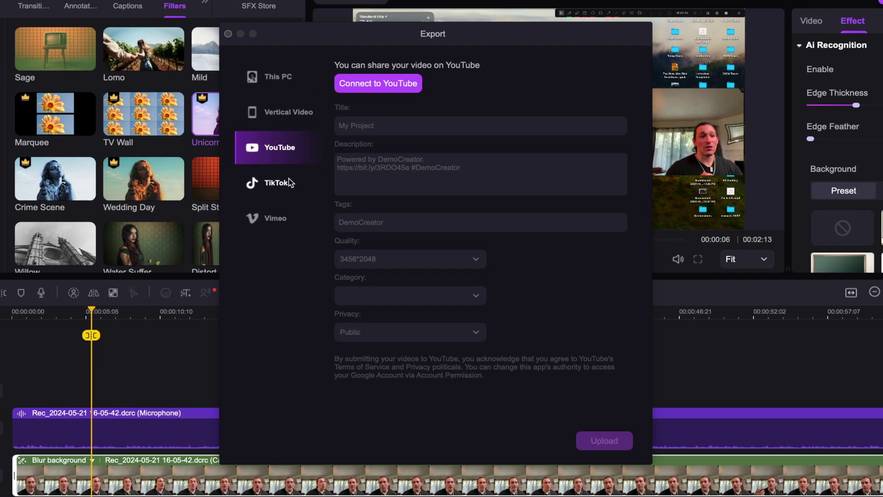
left_click(254, 101)
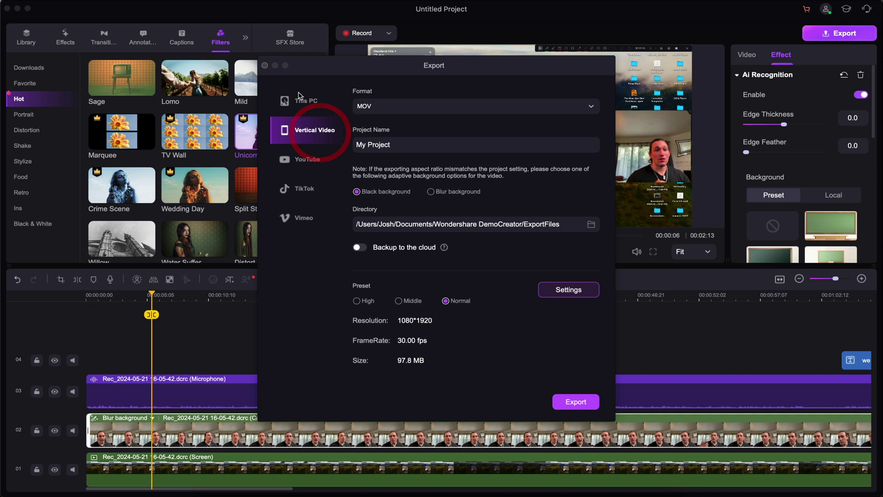
left_click(257, 59)
left_click(391, 105)
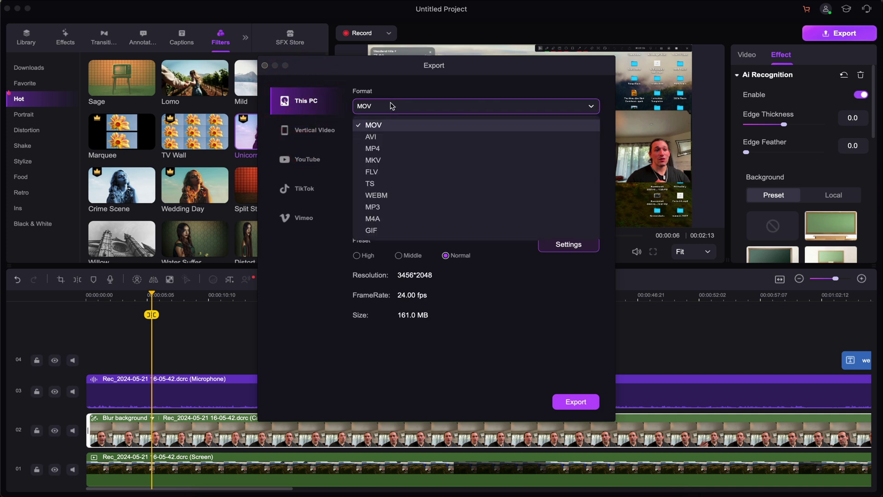
left_click(403, 91)
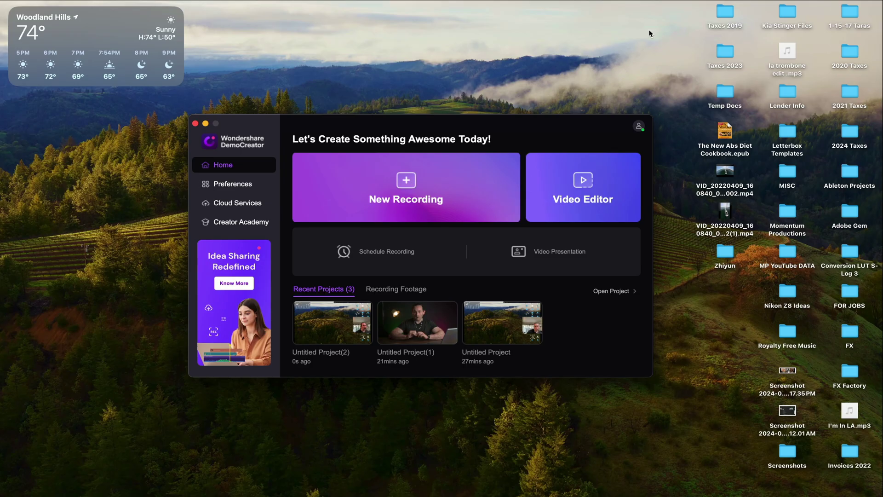
Start a new Video Presentation project from the DemoCreator home screen.
left_click(562, 257)
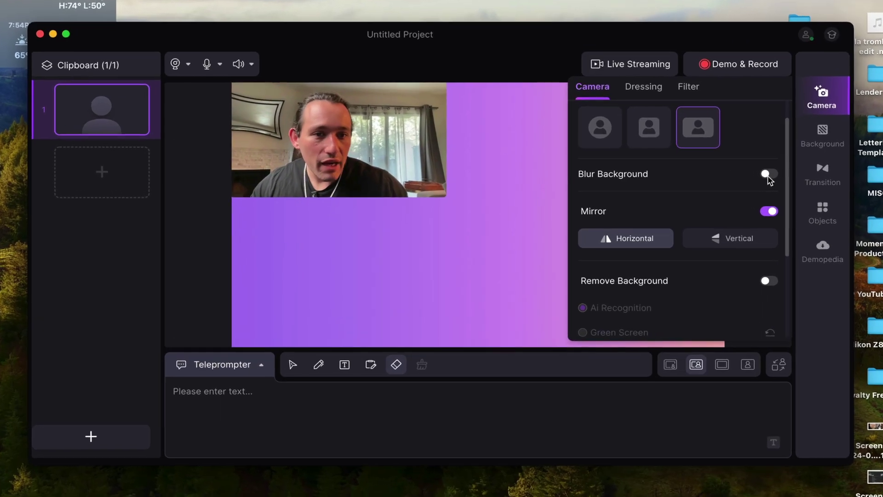
Make the webcam a circle with blur off and move it to the slide's top-left.
left_click(700, 170)
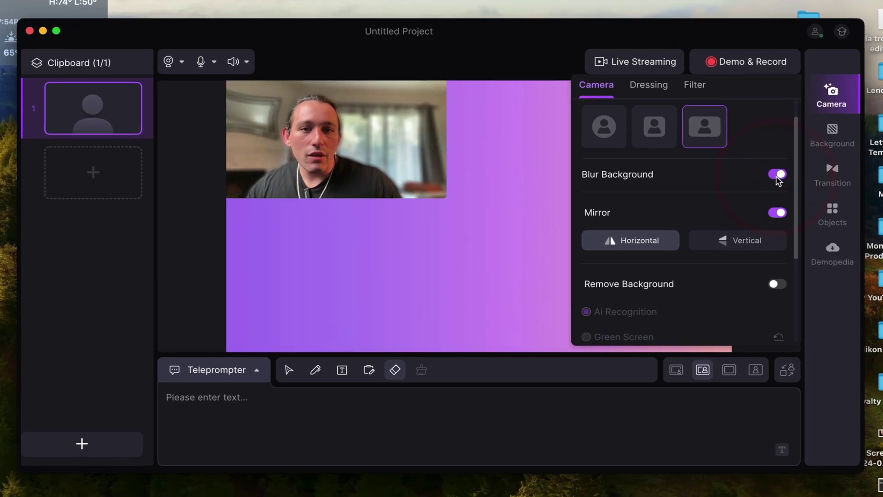
left_click(777, 175)
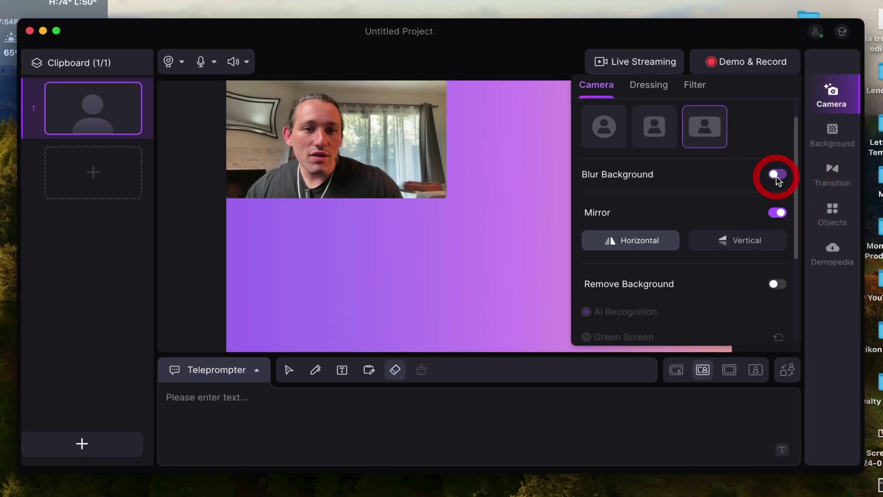
left_click(665, 137)
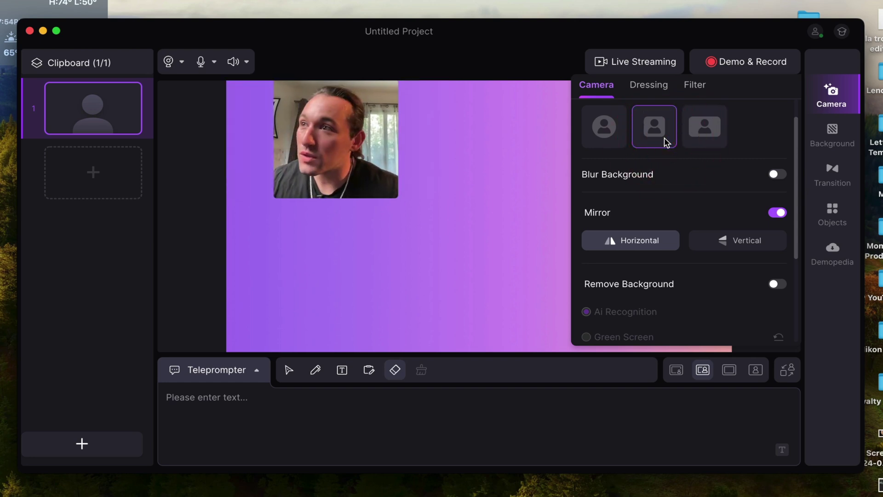
left_click(598, 134)
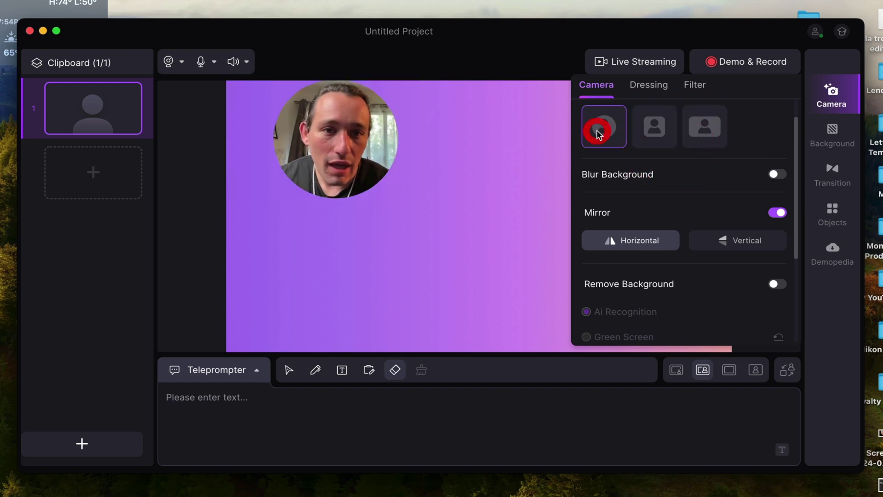
left_click_drag(349, 124, 436, 213)
left_click(292, 135)
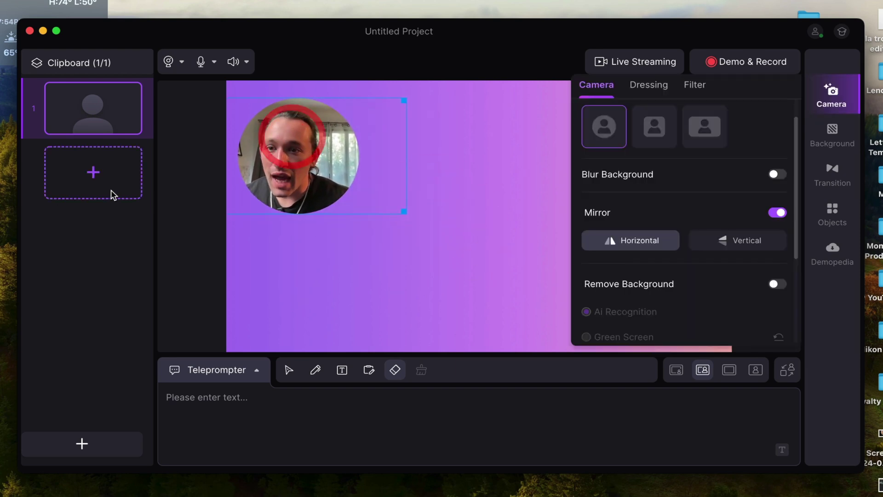
Add scene 2 and set its background to the Partly Cloudy preset.
left_click(110, 193)
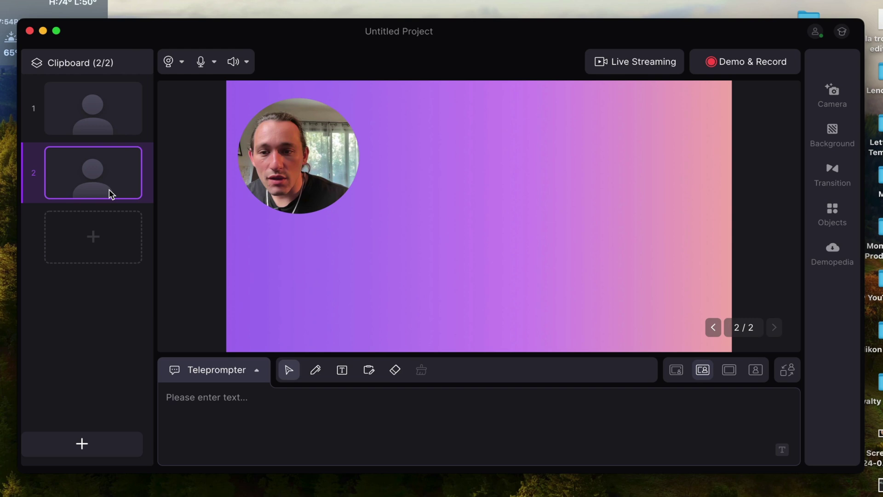
left_click(840, 136)
left_click(742, 217)
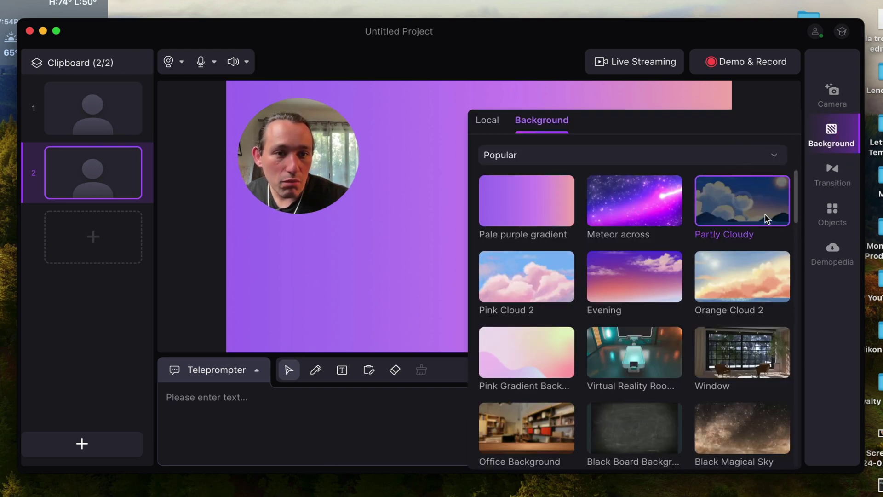
left_click(755, 196)
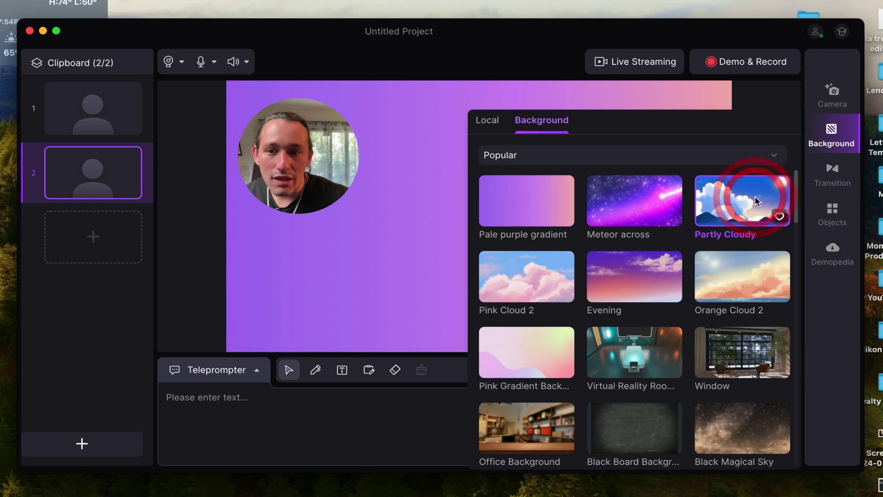
left_click(438, 228)
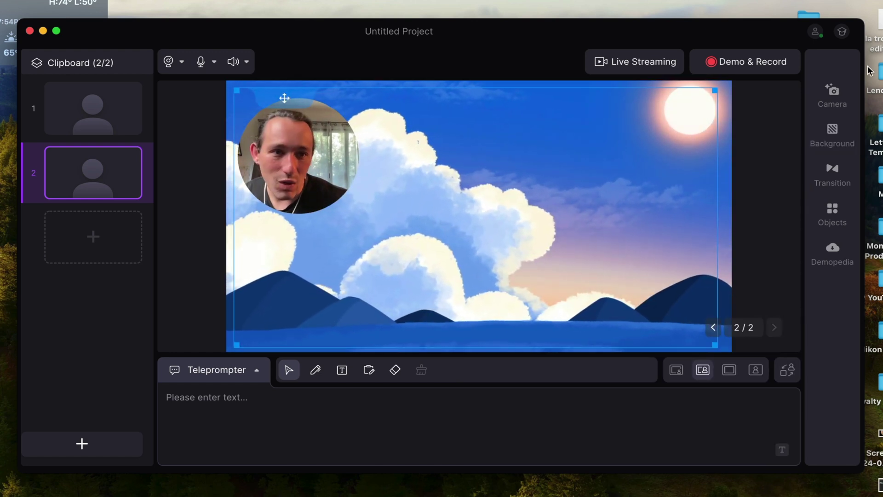
Draw a yellow squiggle across the sky with the Pen tool.
left_click(316, 370)
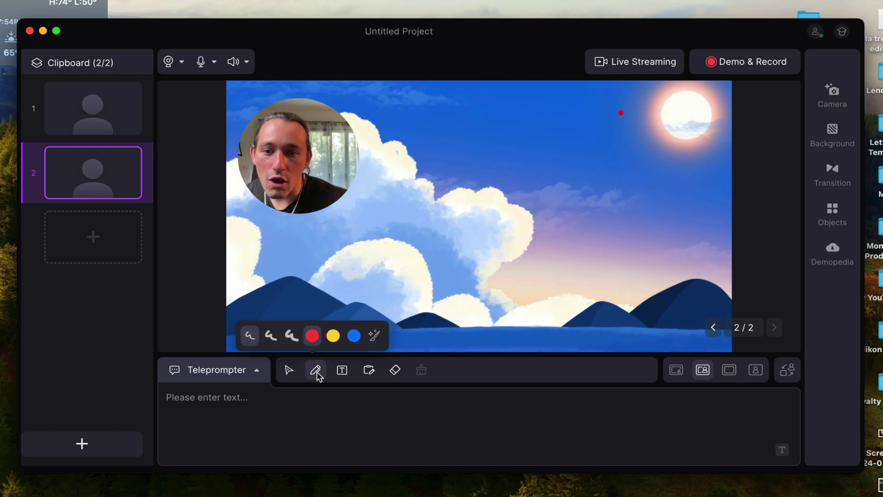
left_click(333, 337)
left_click_drag(463, 142, 448, 157)
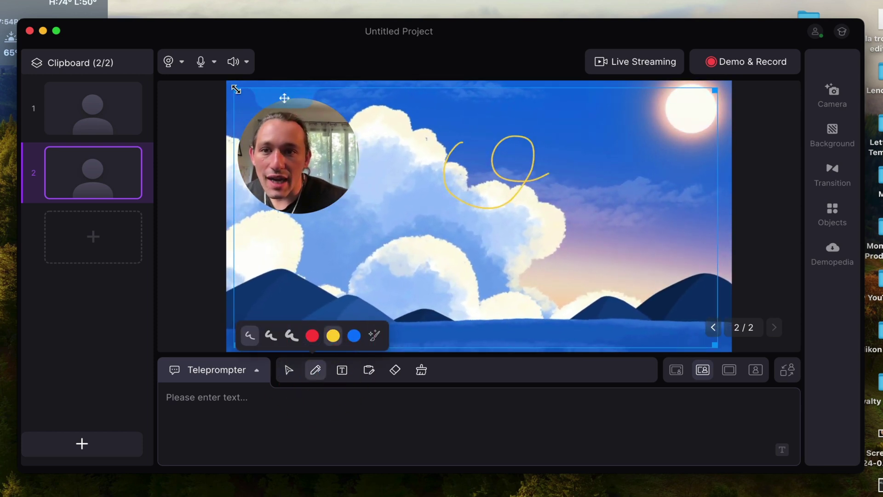
Enlarge the slide layer toward the upper left, then return to scene 1.
left_click_drag(236, 90, 226, 85)
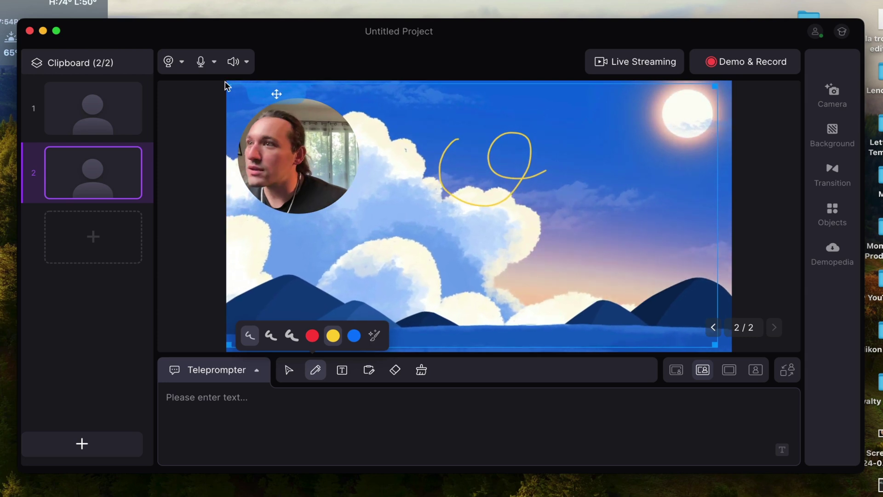
left_click_drag(234, 87, 218, 58)
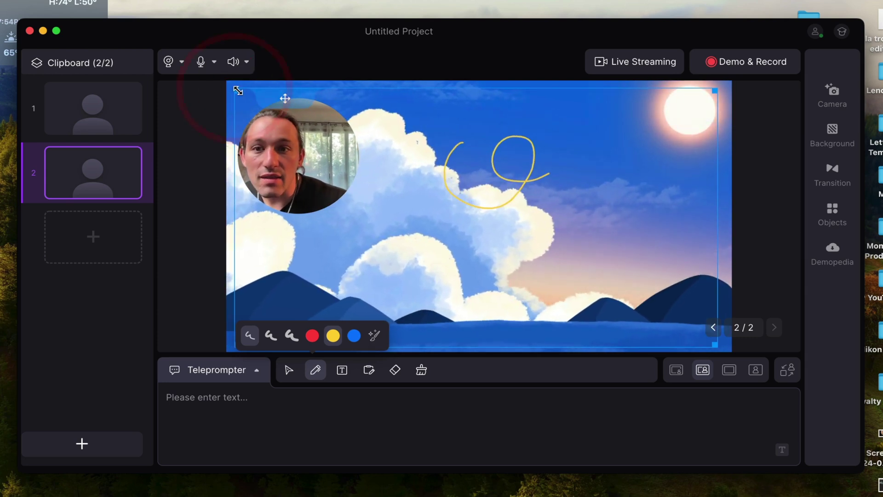
left_click(220, 80)
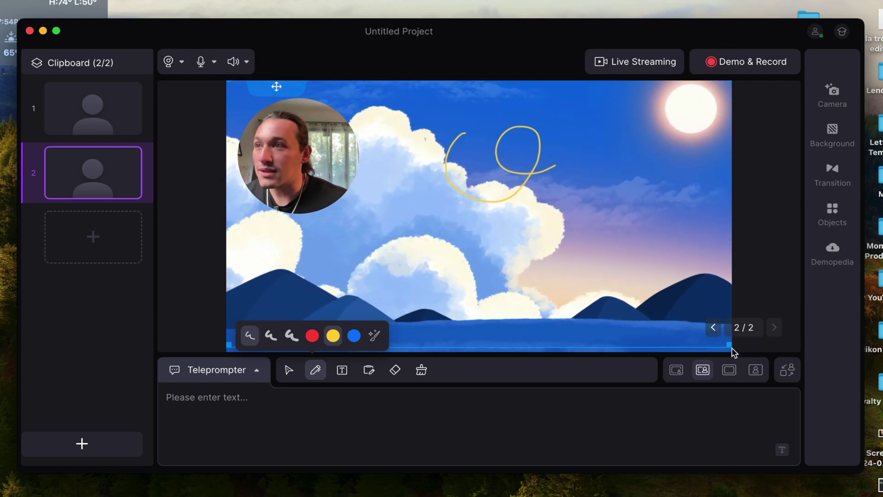
left_click(714, 329)
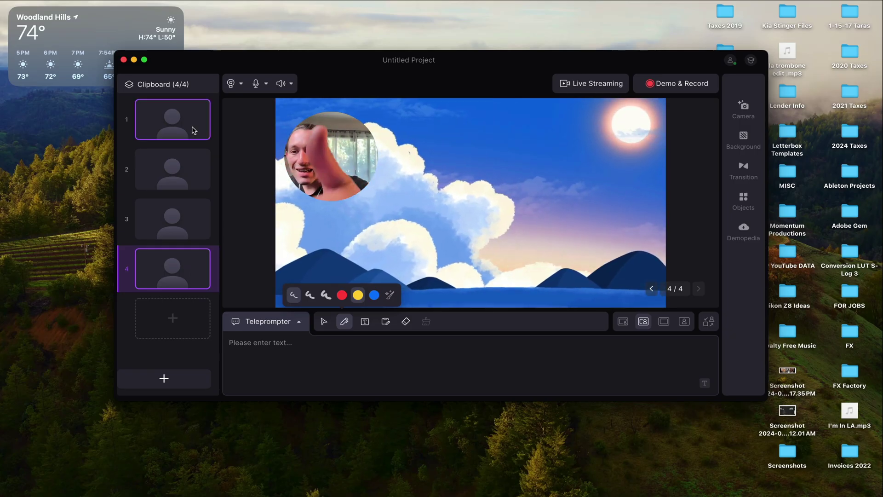
Preview scenes 2, 3 and 4 from the Clipboard list, ending on scene 4.
left_click(179, 173)
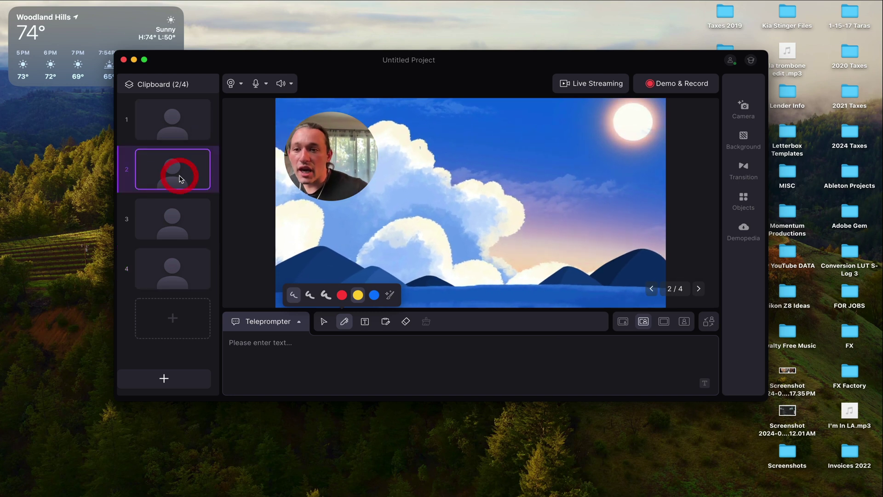
left_click(178, 210)
left_click(173, 262)
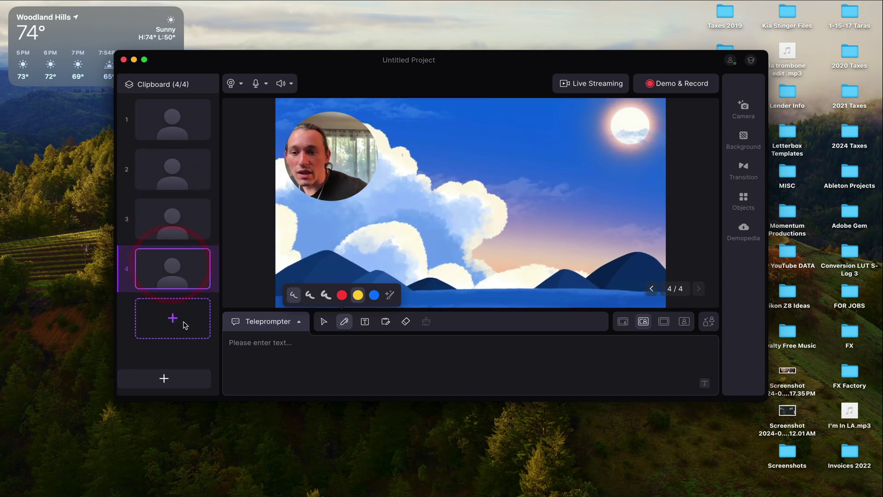